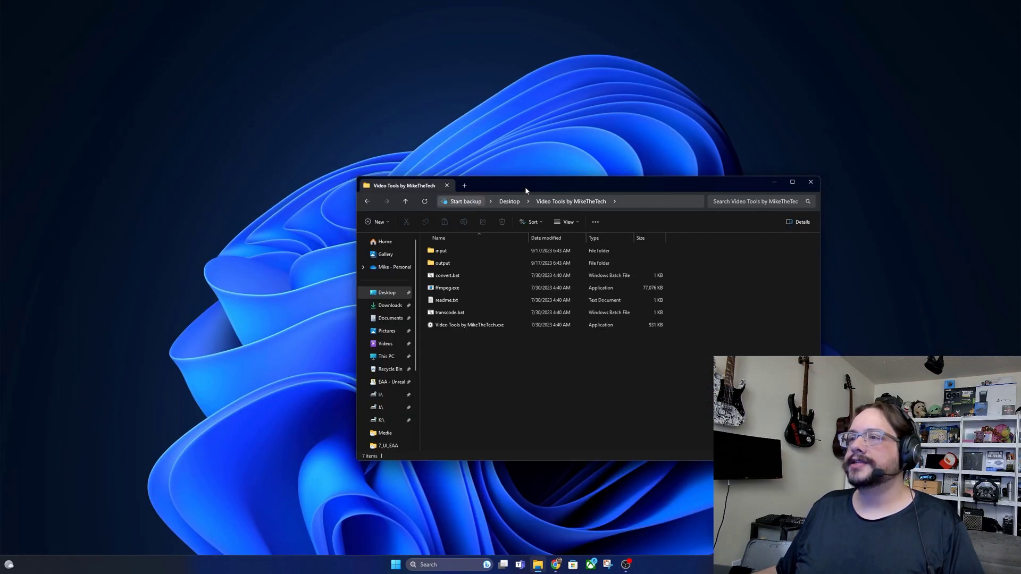
Step: Launch Video Tools by MikeTheTech.exe and park its window at the top right beside File Explorer
left_click_drag(525, 187, 420, 146)
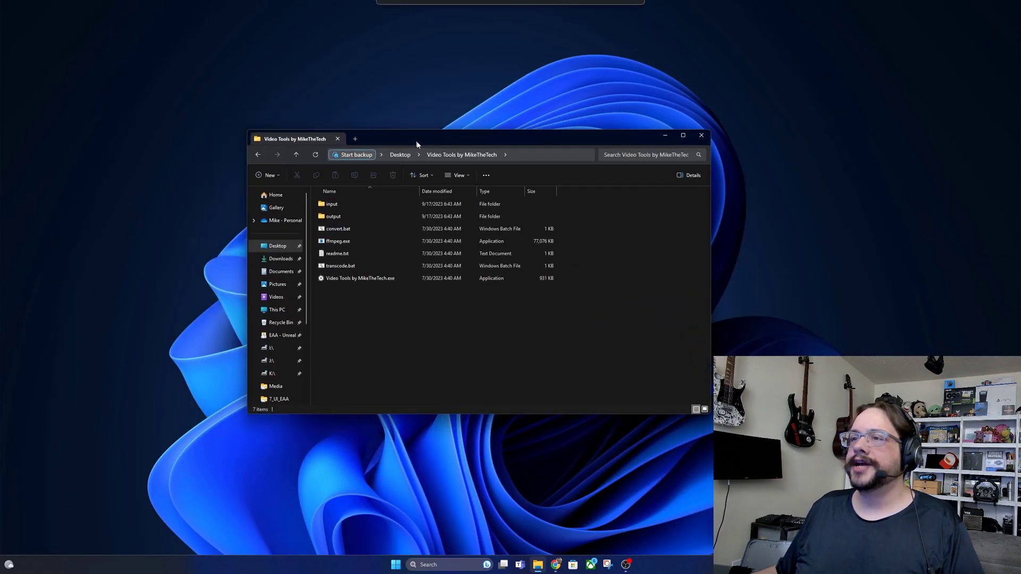
double_click(353, 289)
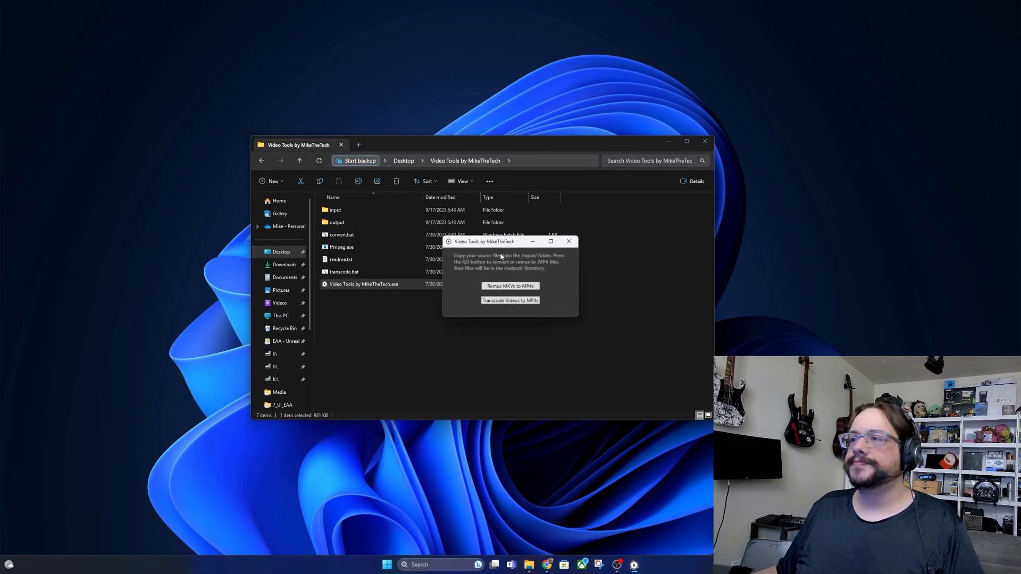
left_click_drag(486, 245, 492, 245)
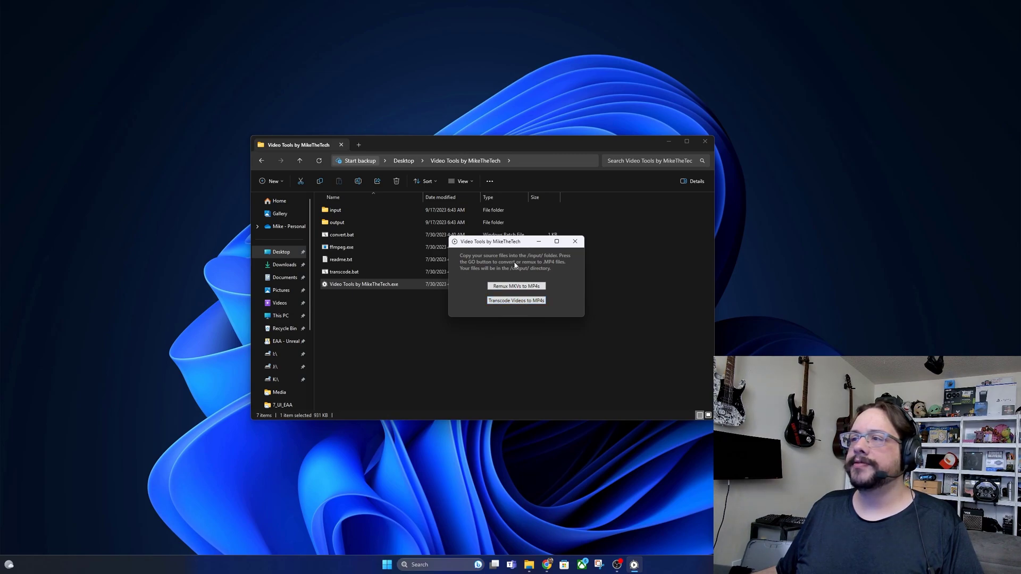
mouse_move(514, 242)
left_mouse_down()
mouse_move(792, 144)
mouse_move(800, 101)
left_mouse_up()
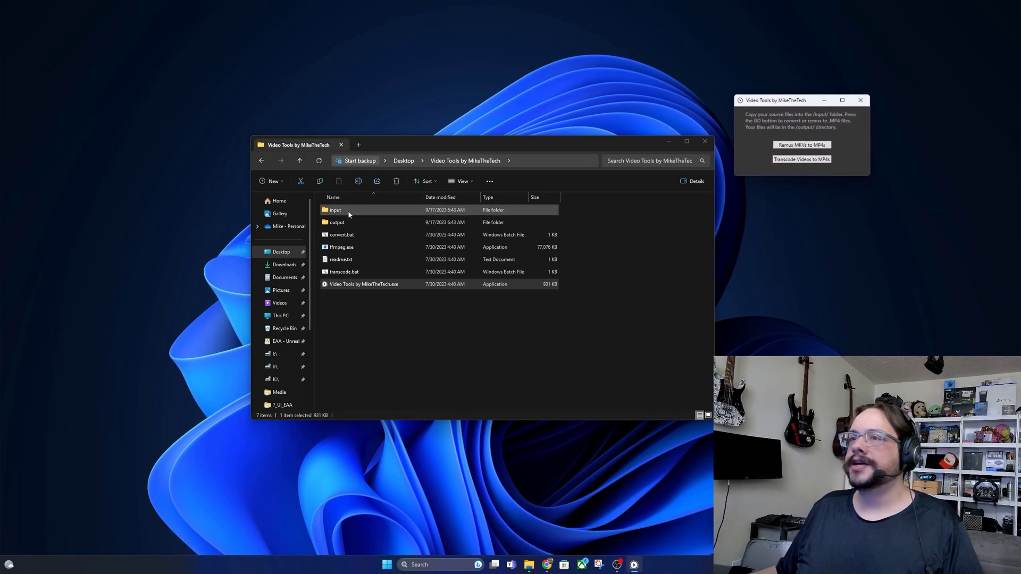
Step: Place IMG_8388.MOV in the input folder and check the still-empty output folder
double_click(335, 210)
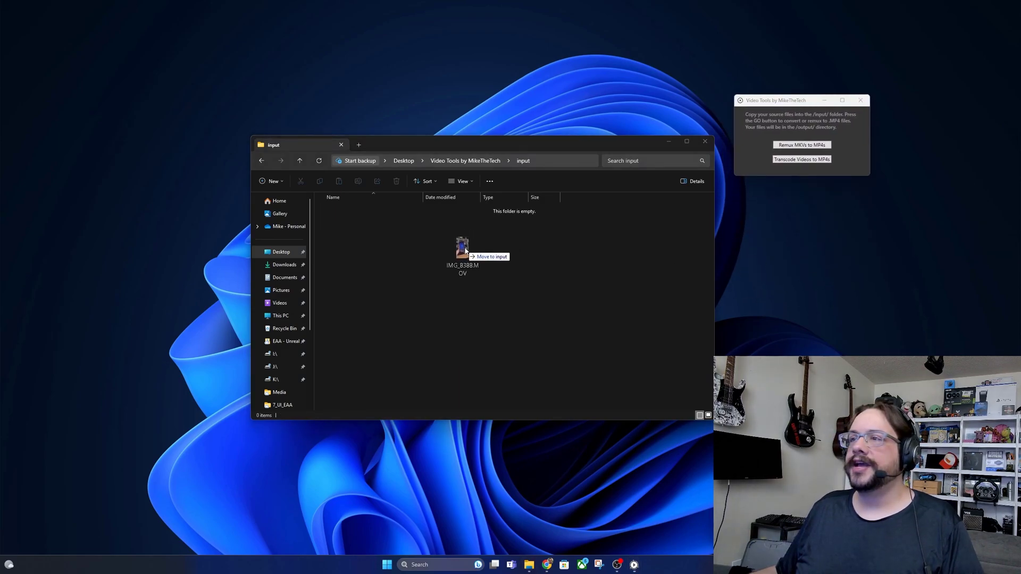
left_click_drag(477, 238, 464, 247)
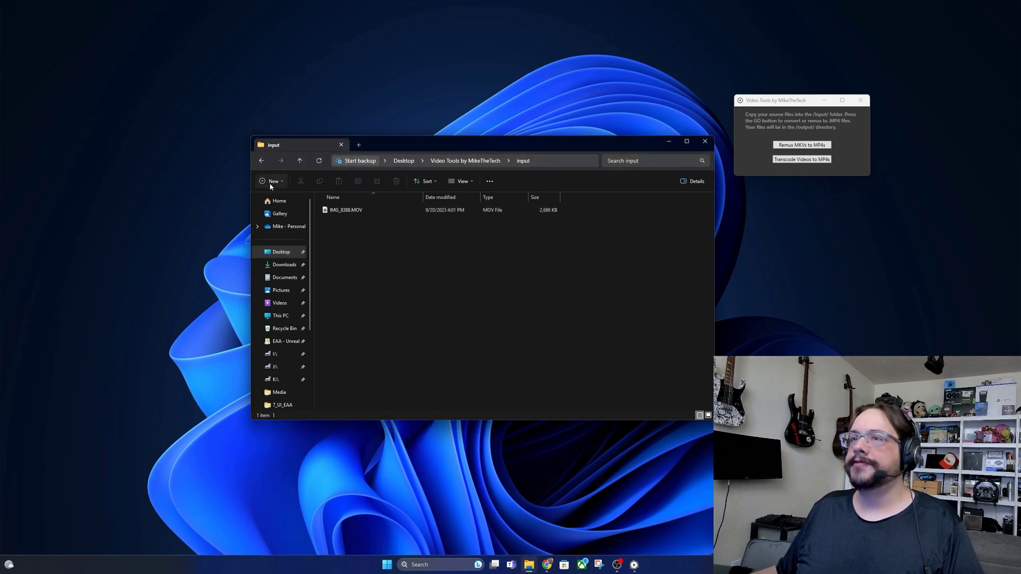
left_click(261, 160)
double_click(375, 225)
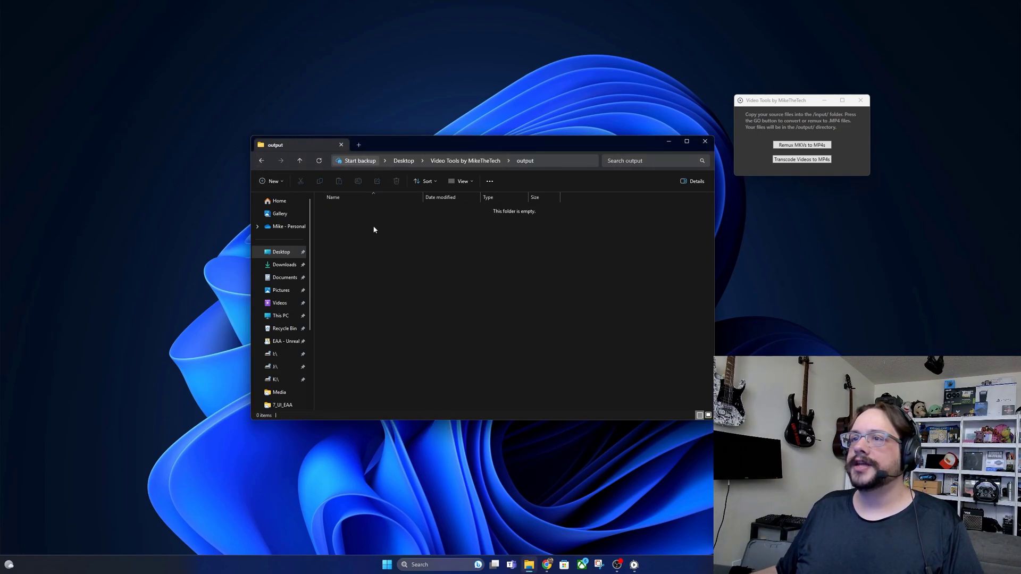
left_click(261, 161)
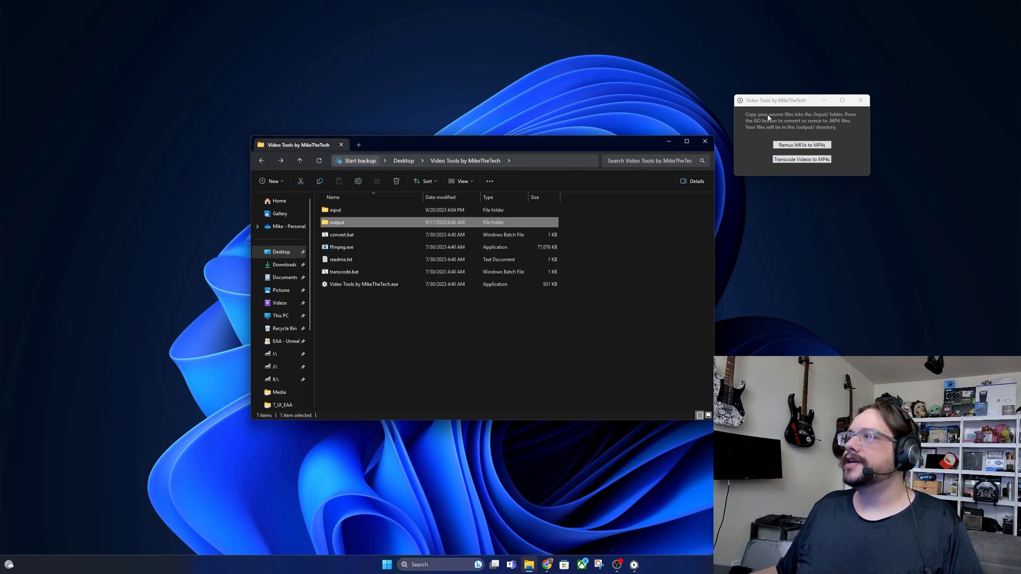
Step: Run Transcode Videos to MP4s and confirm IMG_8388.mp4 appears in the output folder
left_click_drag(767, 100, 487, 64)
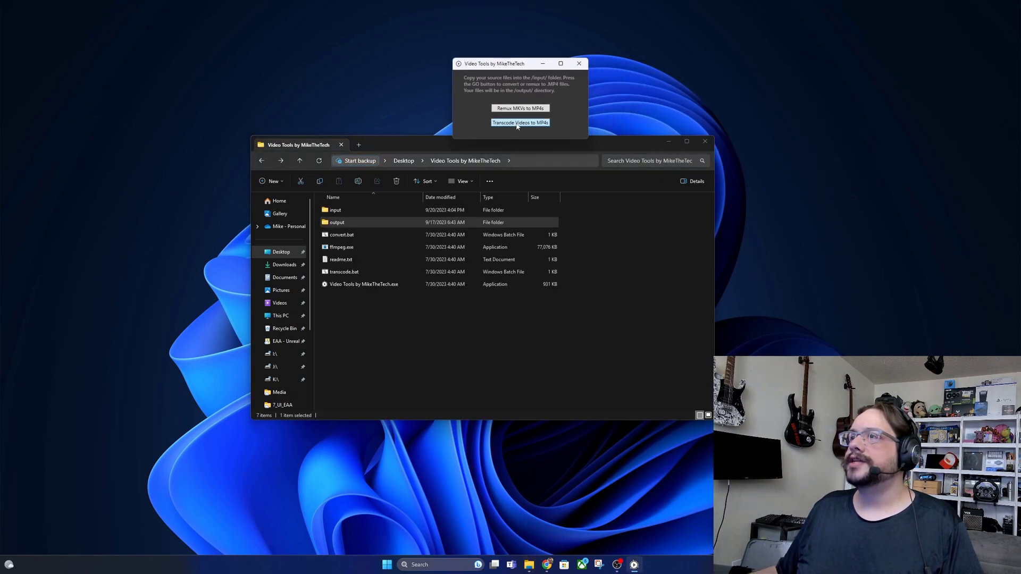
left_click(512, 123)
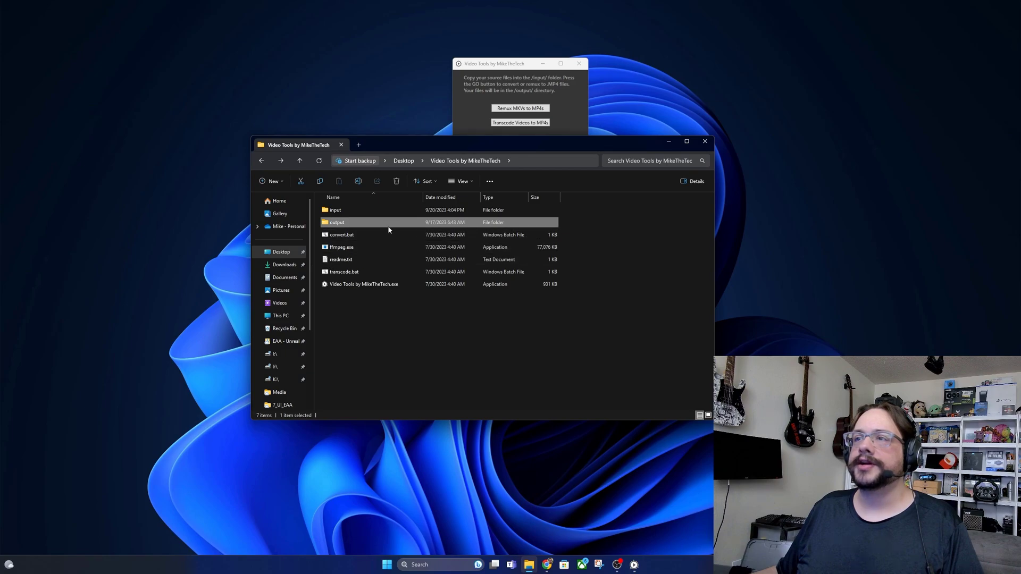
double_click(356, 227)
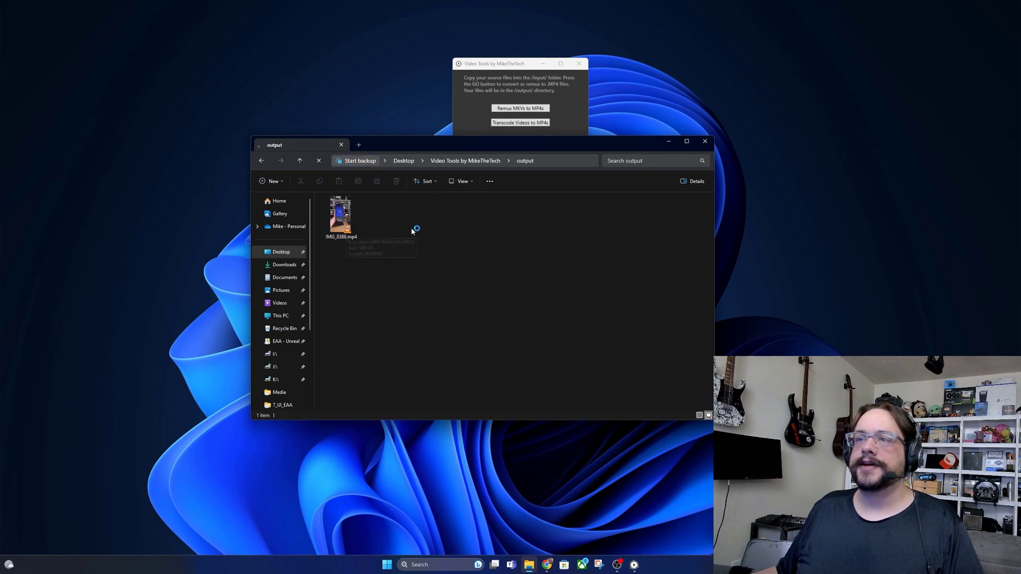
left_click(265, 160)
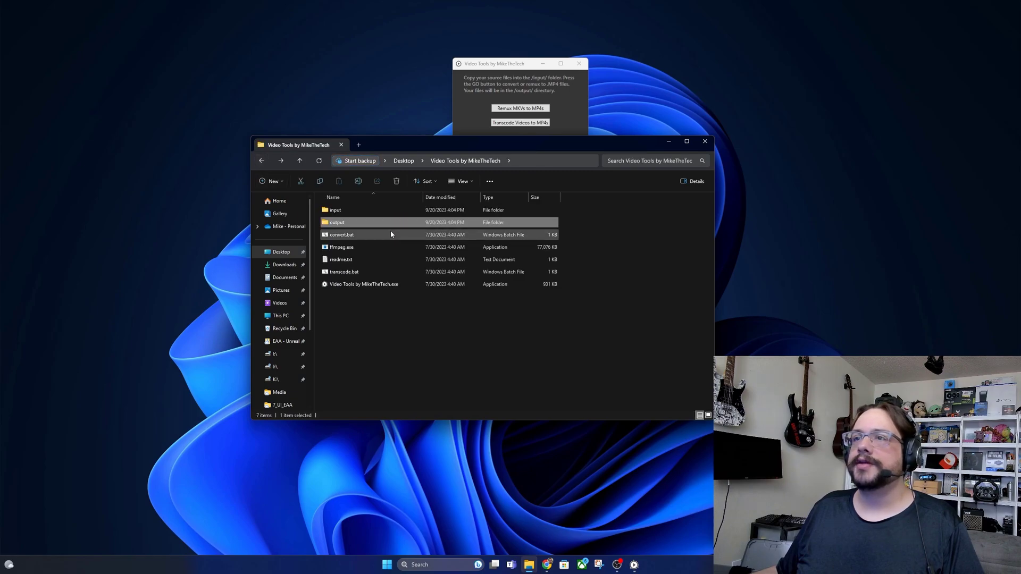
left_click_drag(492, 64, 530, 42)
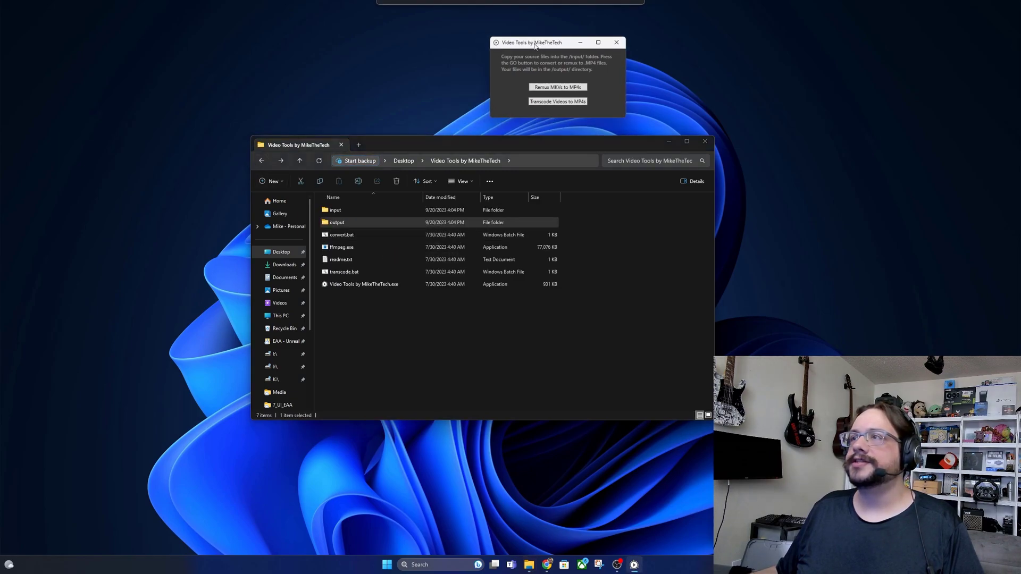
double_click(368, 210)
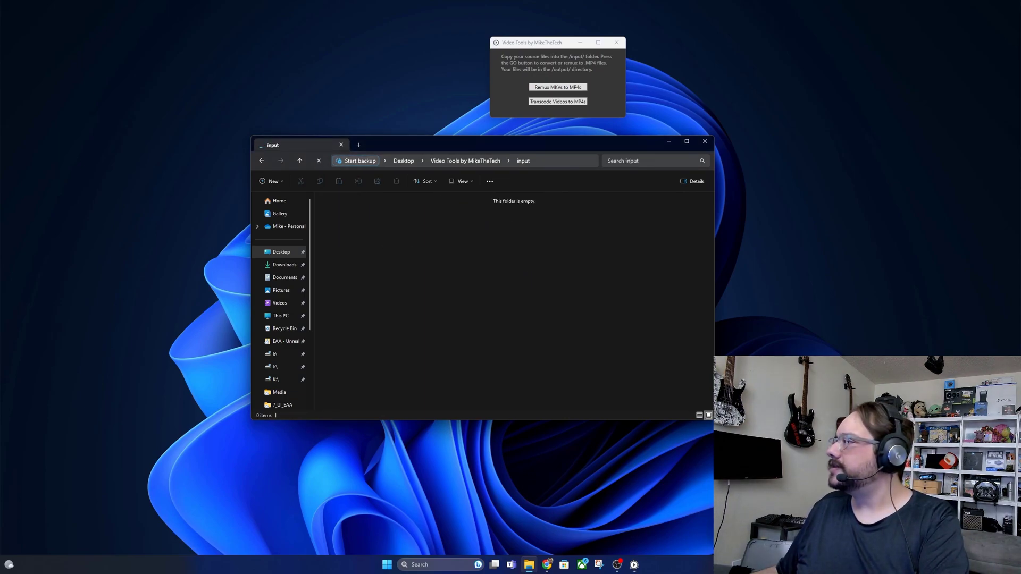
left_click_drag(793, 258, 454, 285)
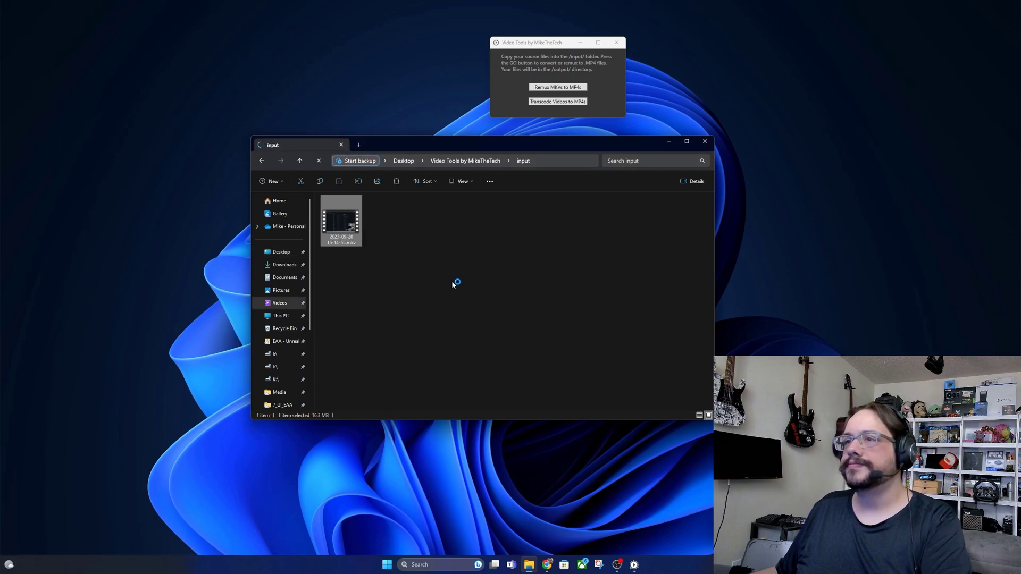
left_click(371, 255)
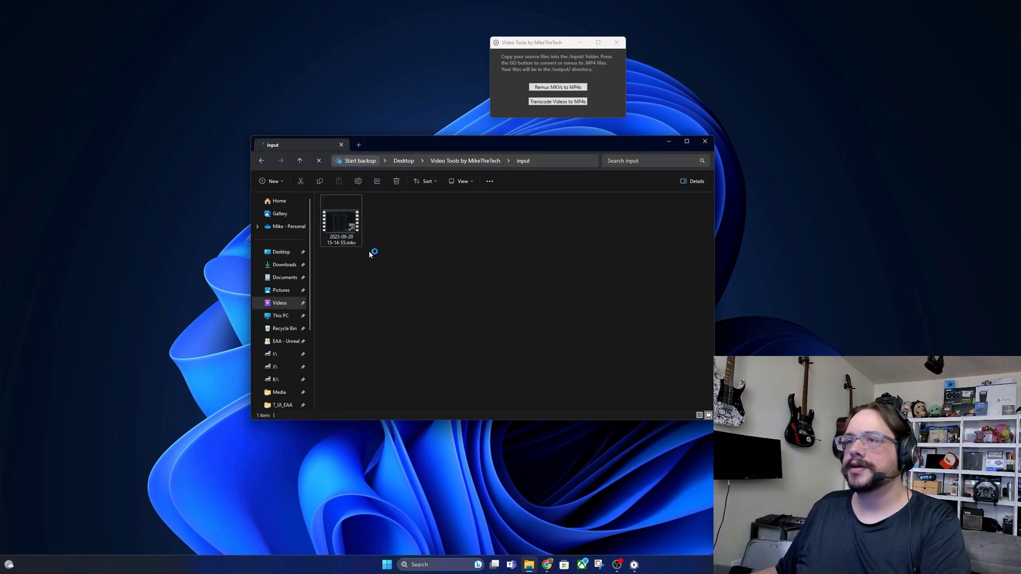
left_click(261, 161)
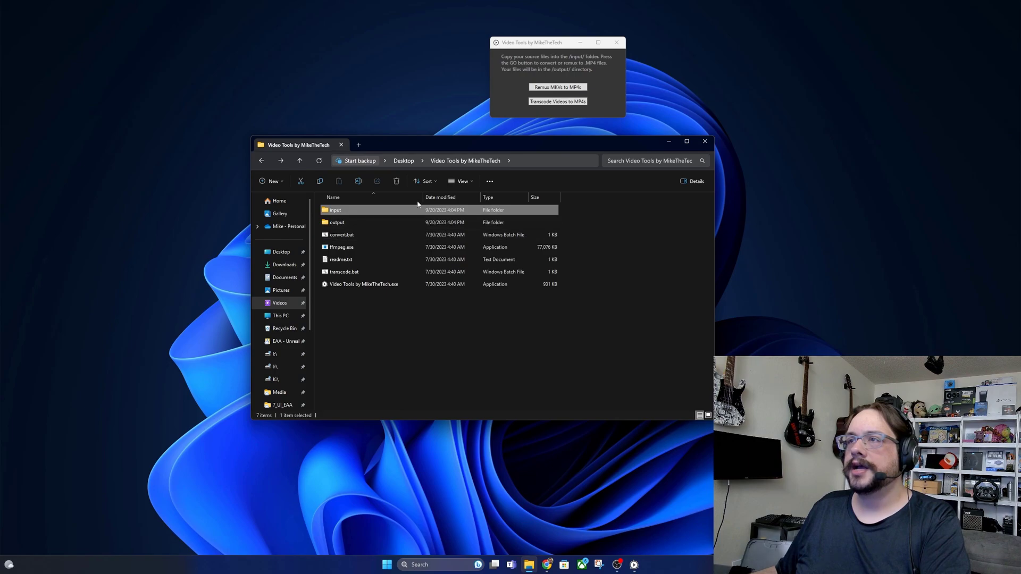
left_click(553, 109)
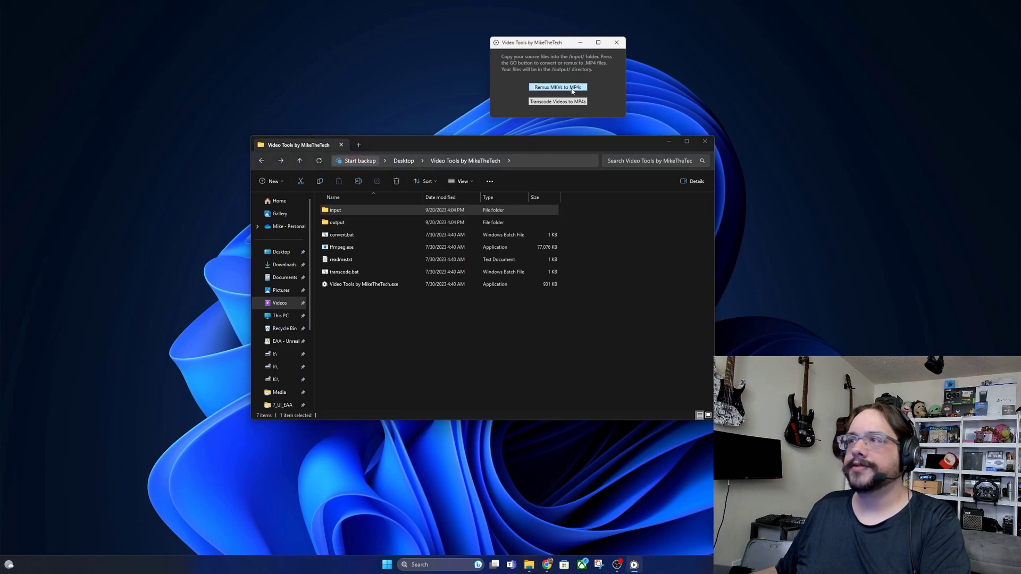
left_click(572, 91)
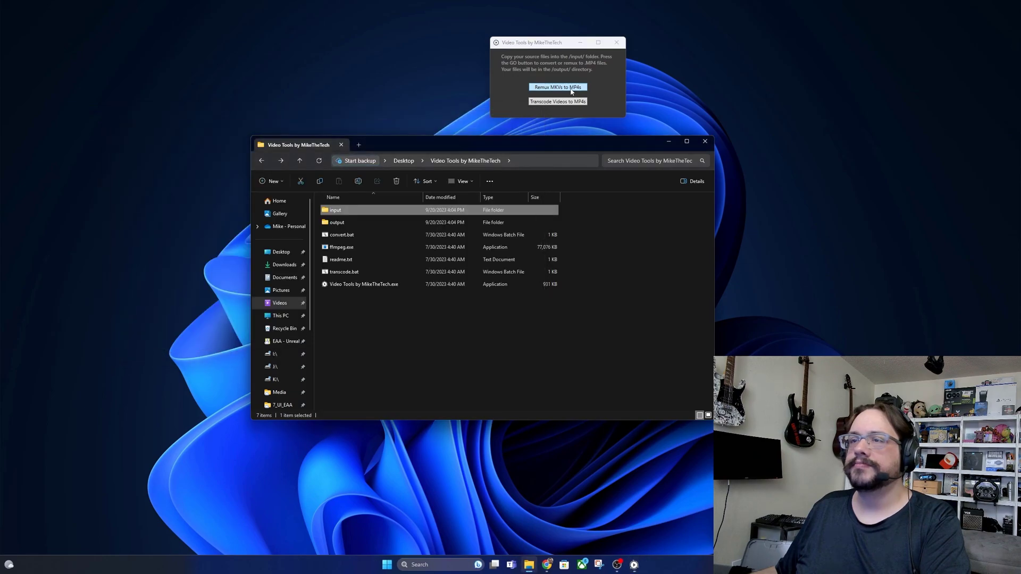
double_click(353, 227)
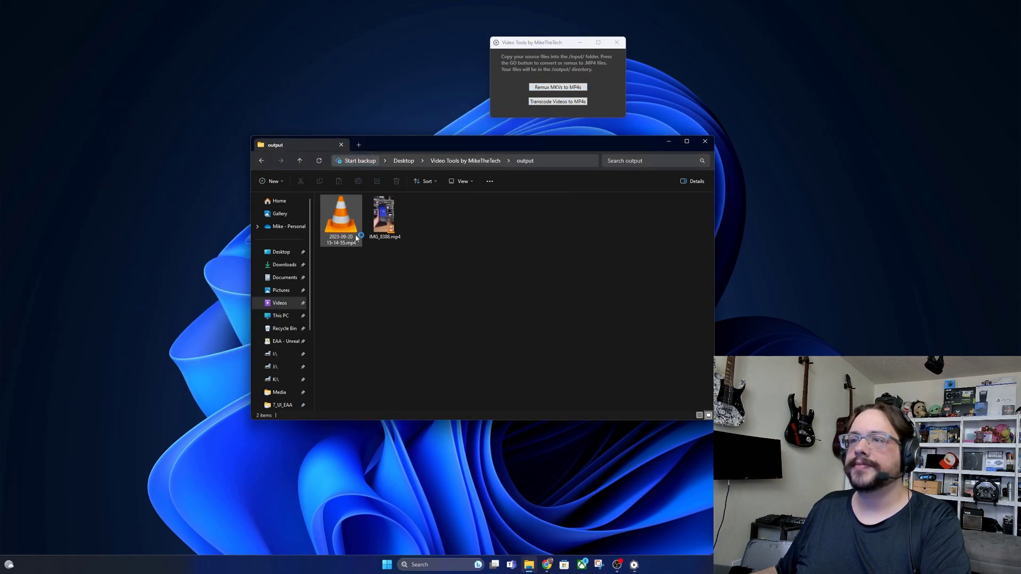
left_click(343, 219)
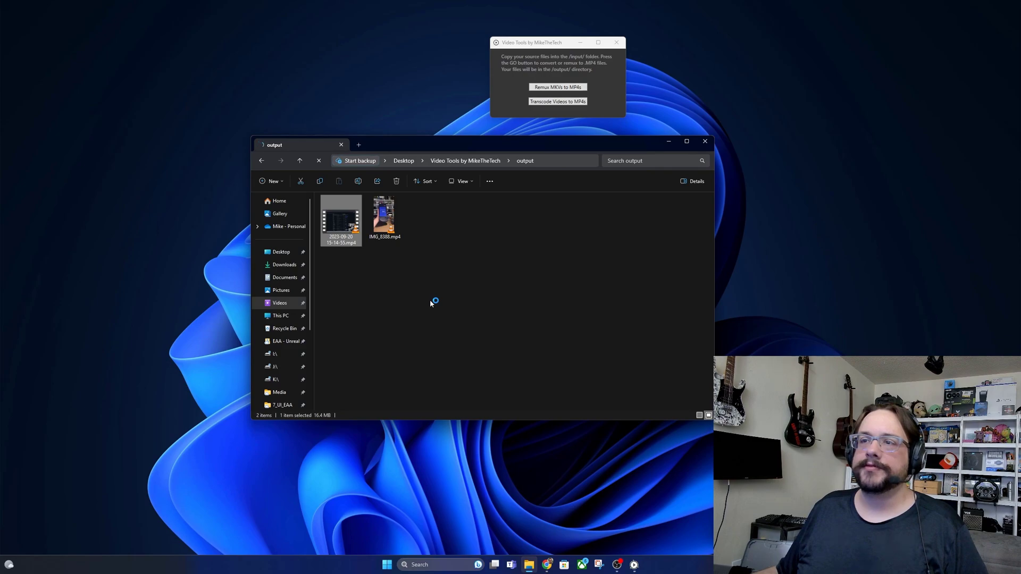